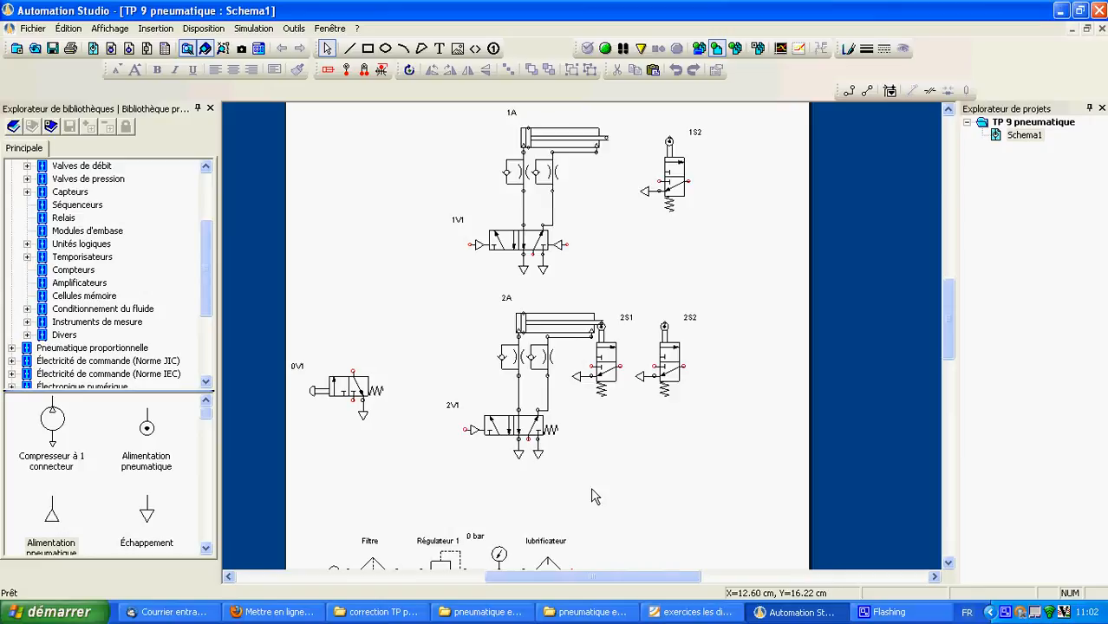
{"action": "scroll", "coordinate": [581, 500], "scroll_direction": "down", "scroll_amount": 1}
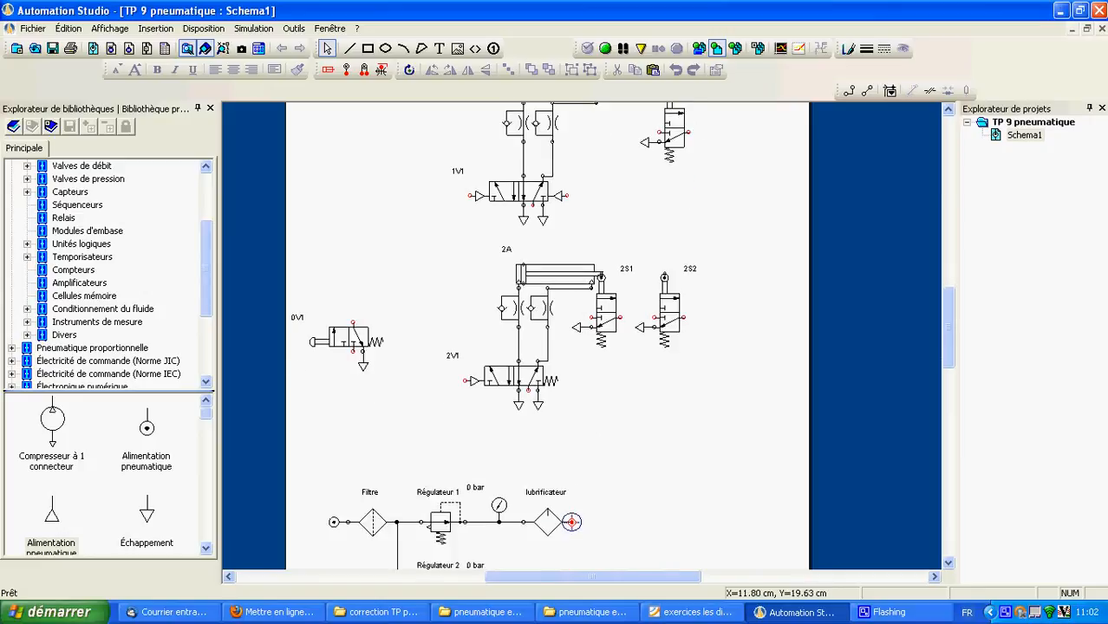
{"action": "mouse_move", "coordinate": [571, 522]}
{"action": "left_mouse_down"}
{"action": "mouse_move", "coordinate": [561, 468]}
{"action": "mouse_move", "coordinate": [524, 461]}
{"action": "mouse_move", "coordinate": [527, 401]}
{"action": "left_mouse_up"}
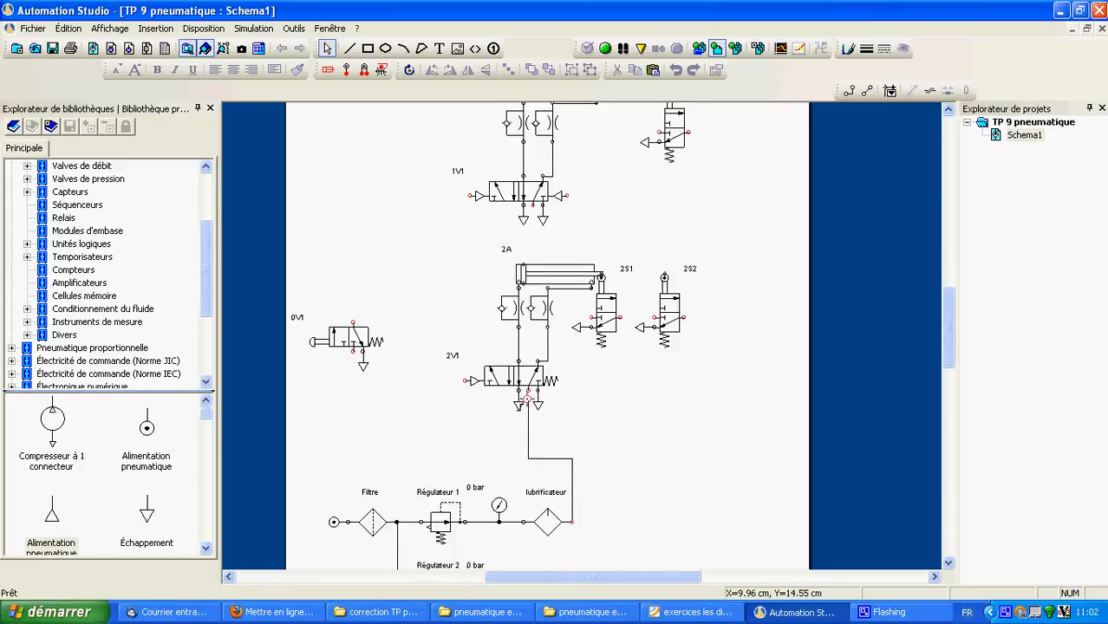
{"action": "left_click", "coordinate": [545, 459]}
{"action": "key", "text": "Delete"}
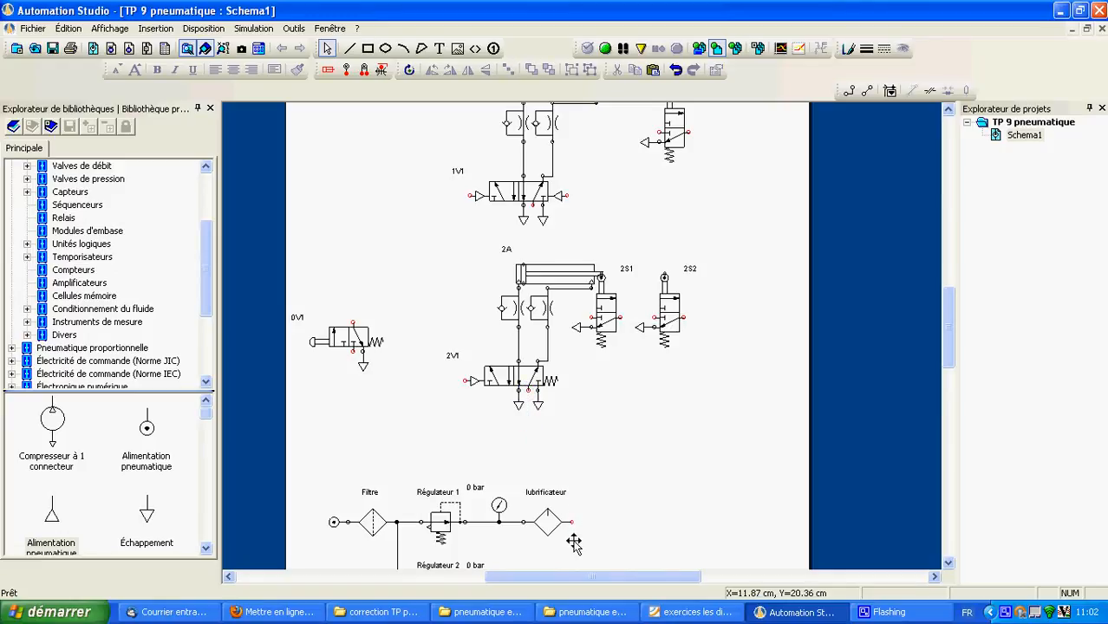
Step: Connect the lubricator outlet to the supply port of valve 1V1 and branch the supply port of 2V1 off that line
{"action": "mouse_move", "coordinate": [563, 456]}
{"action": "left_mouse_down"}
{"action": "mouse_move", "coordinate": [404, 433]}
{"action": "mouse_move", "coordinate": [425, 235]}
{"action": "mouse_move", "coordinate": [538, 238]}
{"action": "mouse_move", "coordinate": [532, 206]}
{"action": "left_mouse_up"}
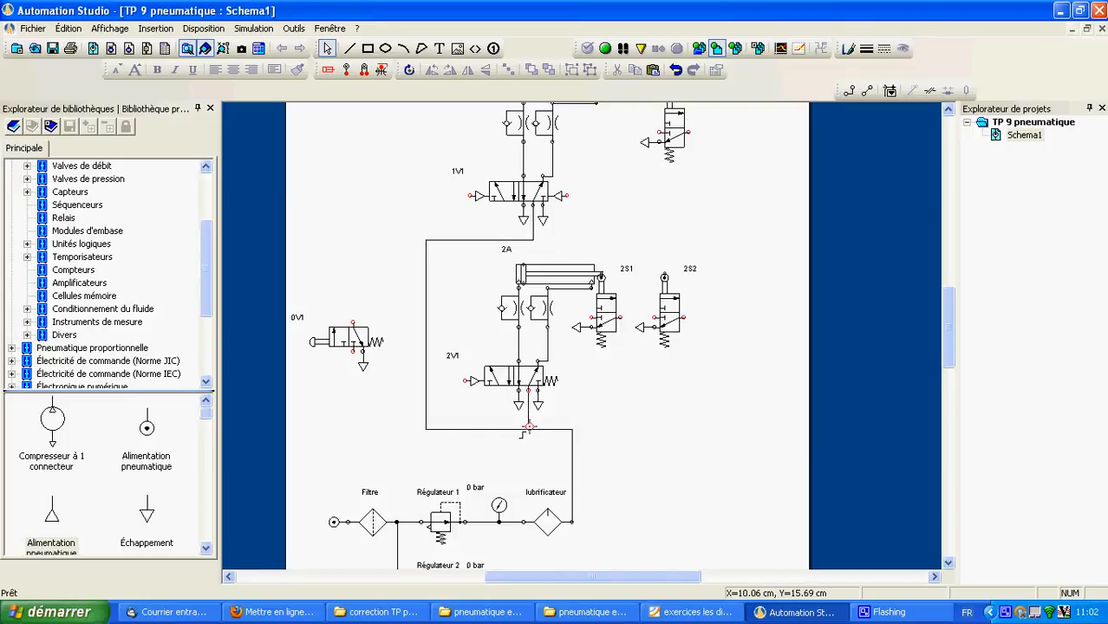
{"action": "left_click", "coordinate": [528, 428]}
Step: Consult the TP n°10 exercise in Foxit Reader and, back in Automation Studio, connect the output of 0V1 to the left pilot port of 1V1
{"action": "left_click", "coordinate": [694, 612]}
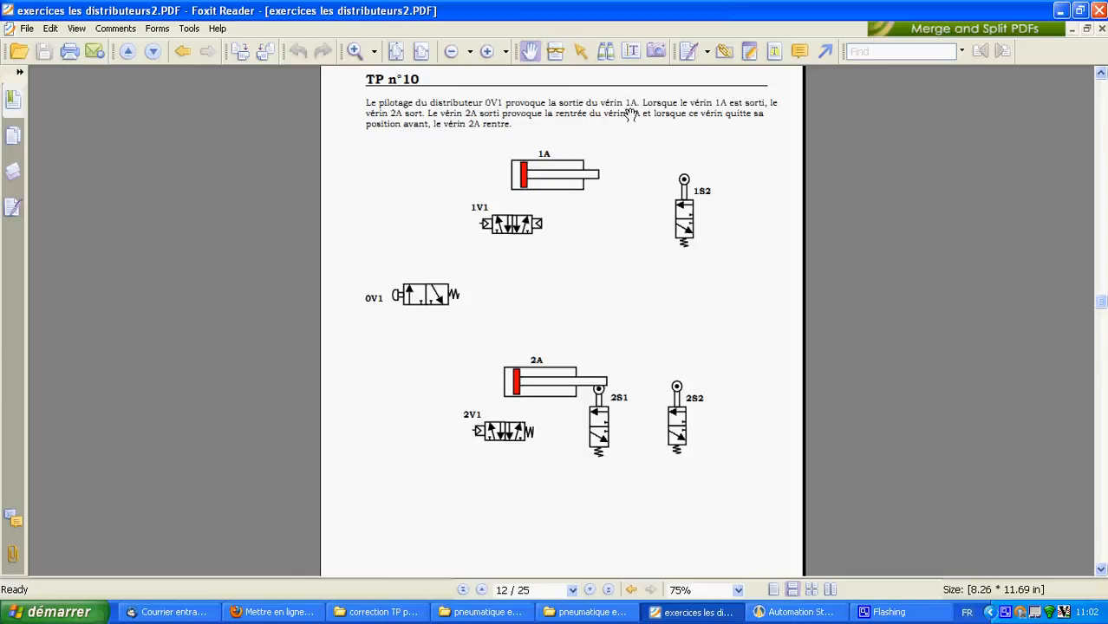
{"action": "left_click", "coordinate": [793, 612]}
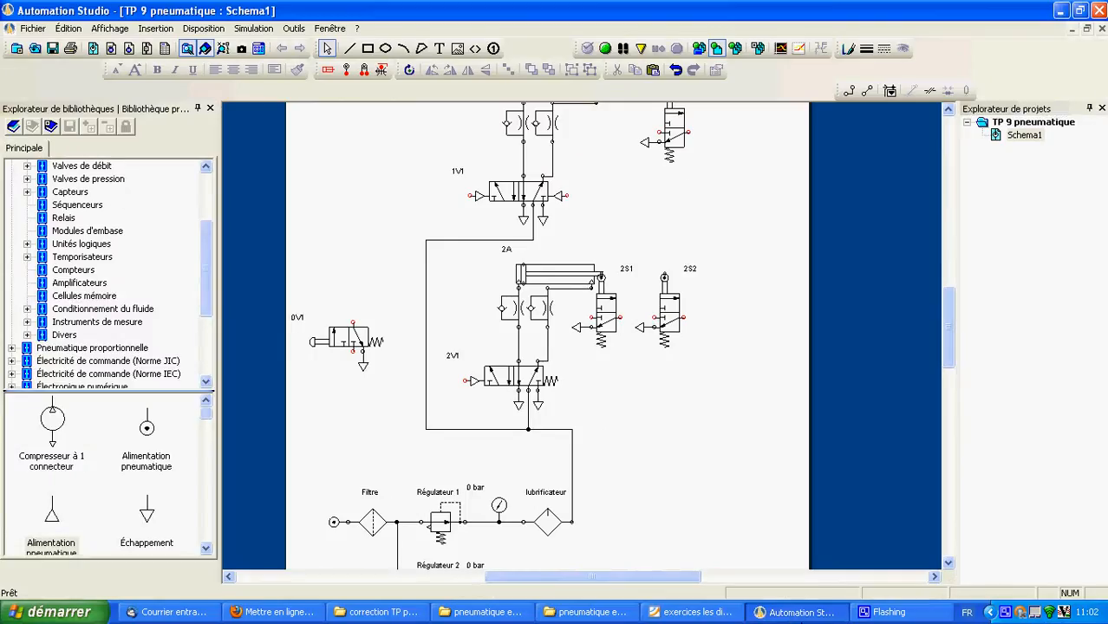
{"action": "scroll", "coordinate": [249, 314], "scroll_direction": "up", "scroll_amount": 2}
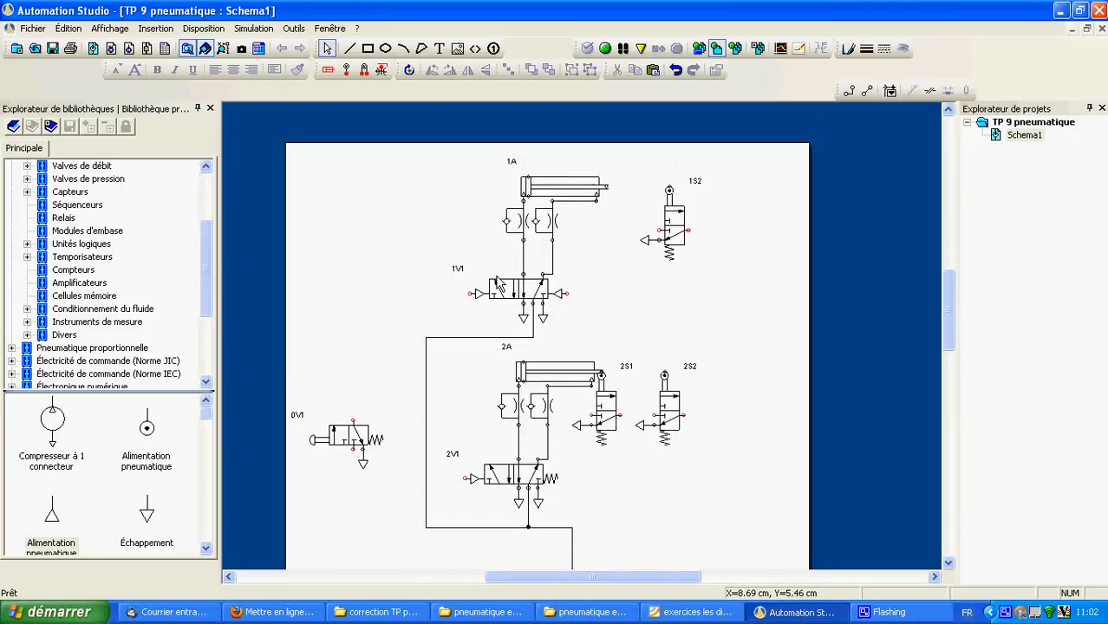
{"action": "mouse_move", "coordinate": [474, 293]}
{"action": "left_mouse_down"}
{"action": "mouse_move", "coordinate": [343, 383]}
{"action": "mouse_move", "coordinate": [351, 417]}
{"action": "left_mouse_up"}
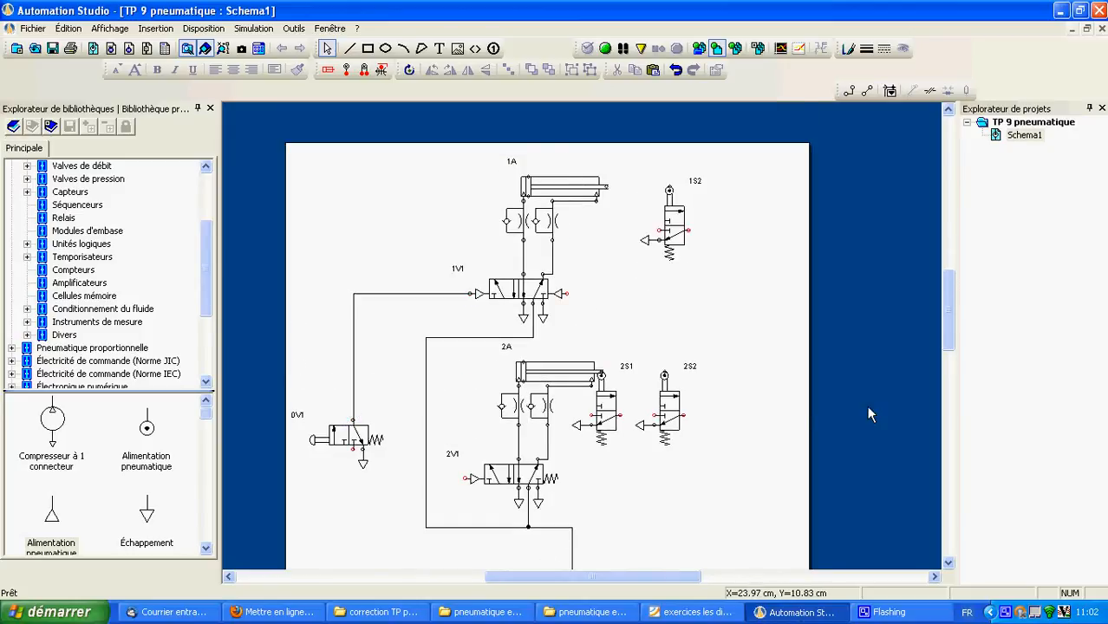
Step: Connect the output port of limit valve 2S1 to the supply port of pushbutton valve 0V1
{"action": "scroll", "coordinate": [753, 352], "scroll_direction": "down", "scroll_amount": 2}
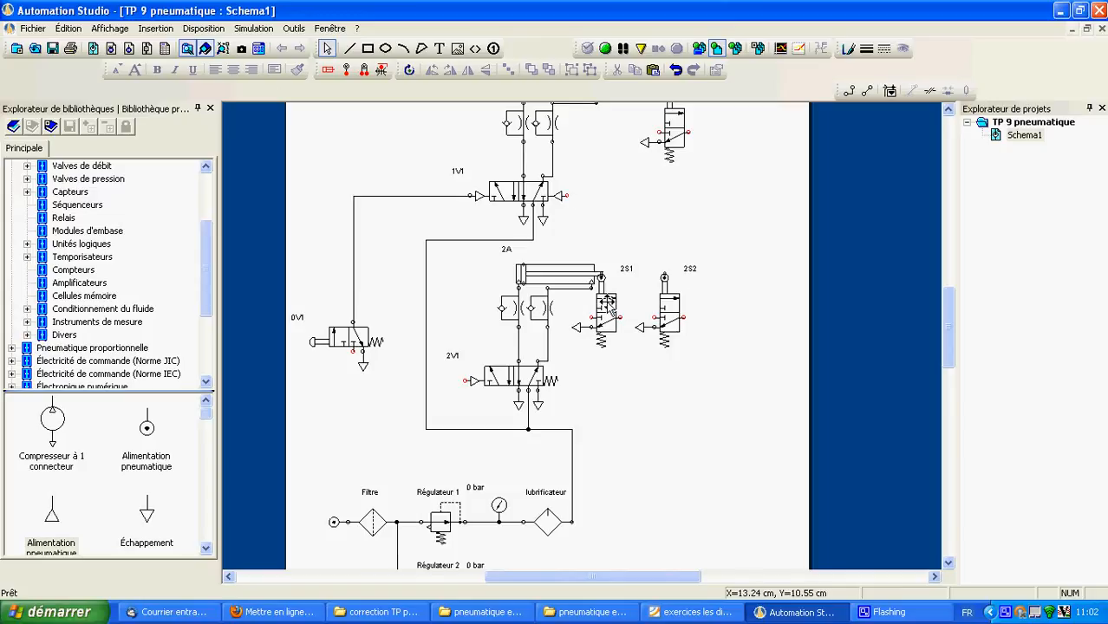
{"action": "mouse_move", "coordinate": [620, 318]}
{"action": "left_mouse_down"}
{"action": "mouse_move", "coordinate": [621, 414]}
{"action": "mouse_move", "coordinate": [472, 466]}
{"action": "mouse_move", "coordinate": [345, 465]}
{"action": "mouse_move", "coordinate": [341, 365]}
{"action": "mouse_move", "coordinate": [351, 352]}
{"action": "left_mouse_up"}
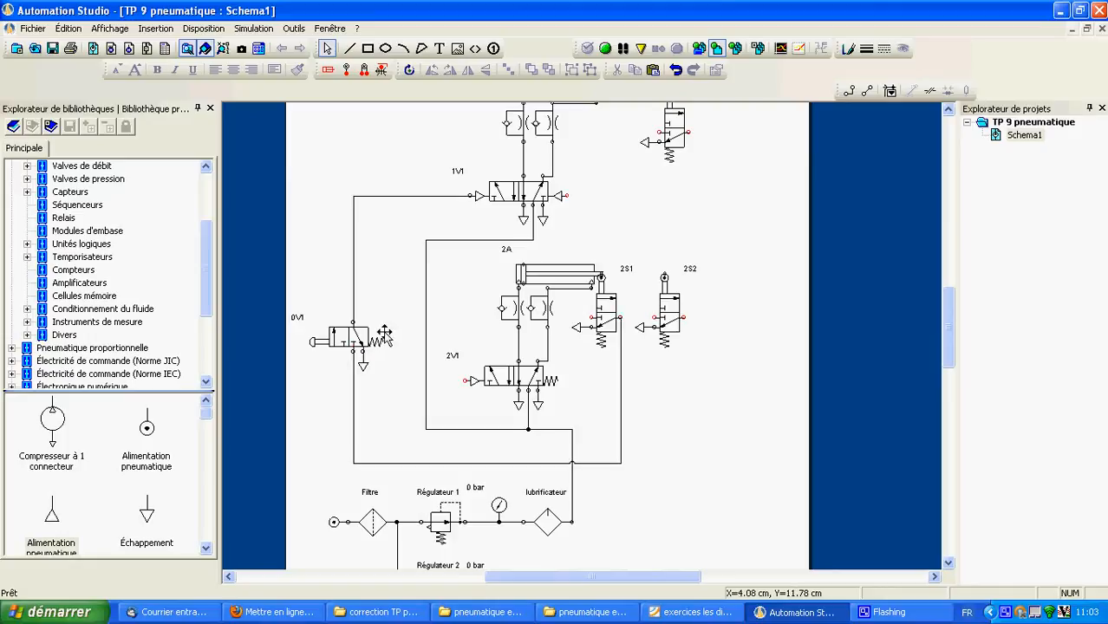
{"action": "scroll", "coordinate": [690, 414], "scroll_direction": "up", "scroll_amount": 1}
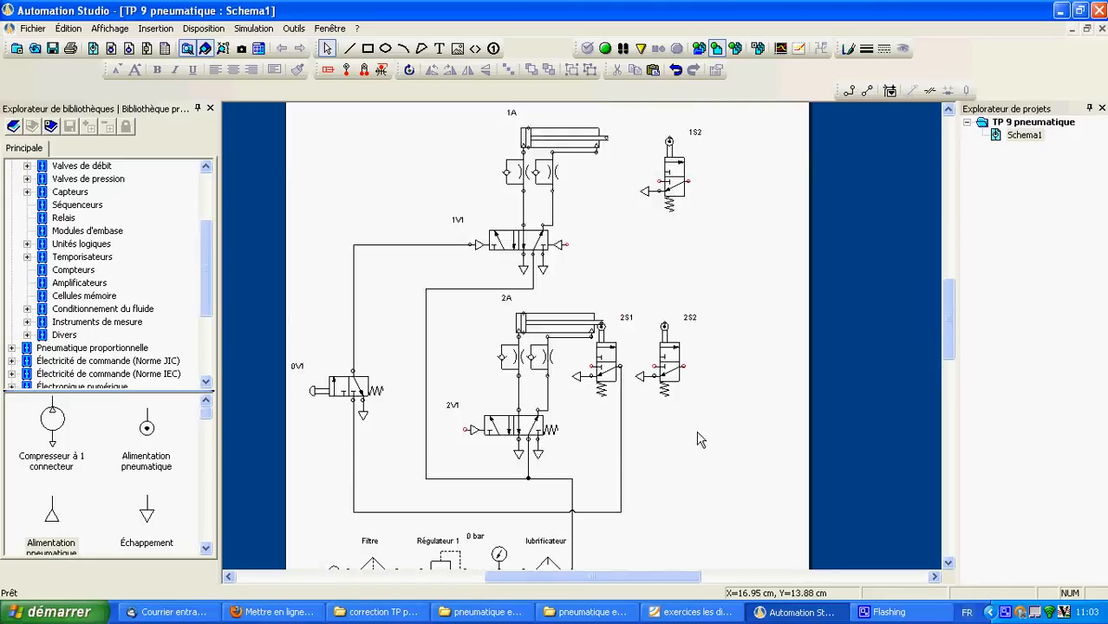
Step: Reread the exercise in Foxit Reader, move the 2V1 label above its valve in Automation Studio, and connect the output of 1S2 to 2V1's pilot port
{"action": "left_click", "coordinate": [693, 612]}
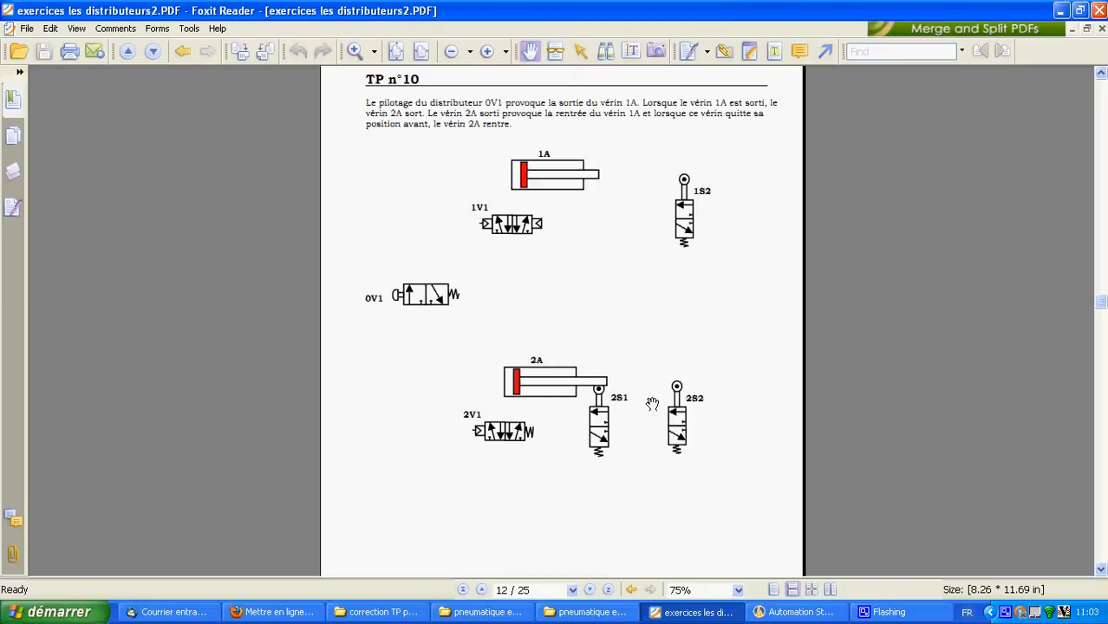
{"action": "left_click", "coordinate": [793, 612]}
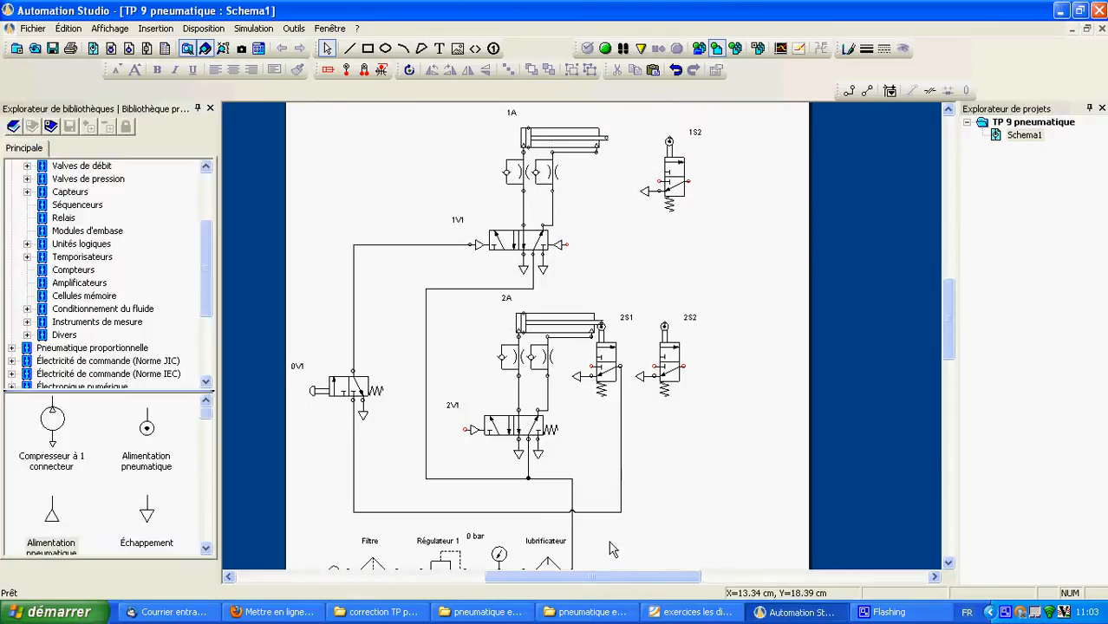
{"action": "scroll", "coordinate": [607, 548], "scroll_direction": "down", "scroll_amount": 2}
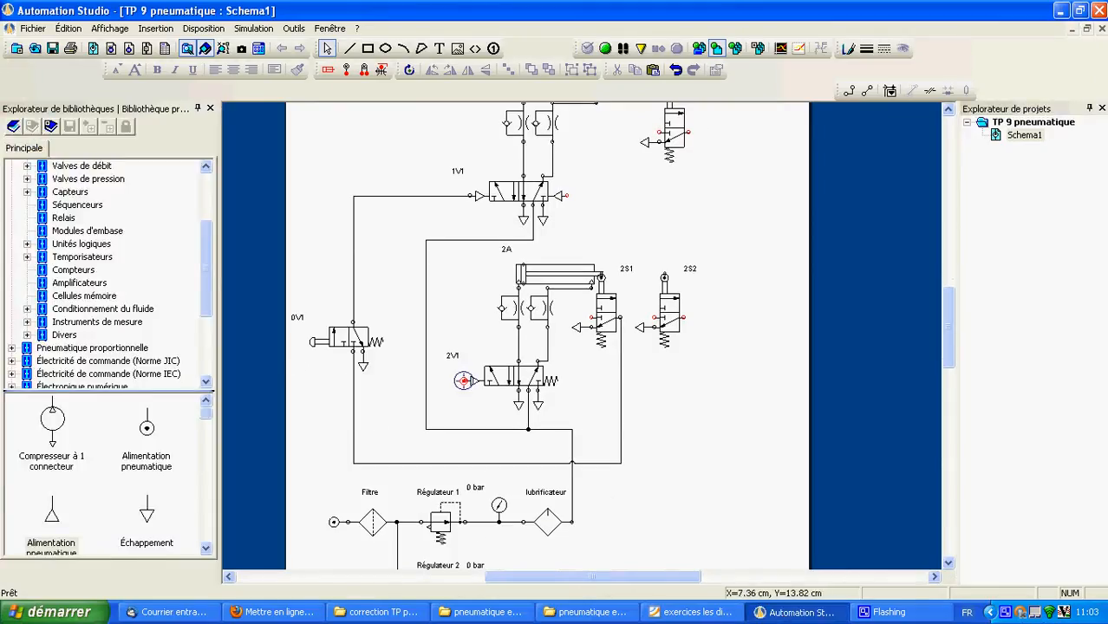
{"action": "left_click_drag", "start_coordinate": [451, 357], "coordinate": [483, 352]}
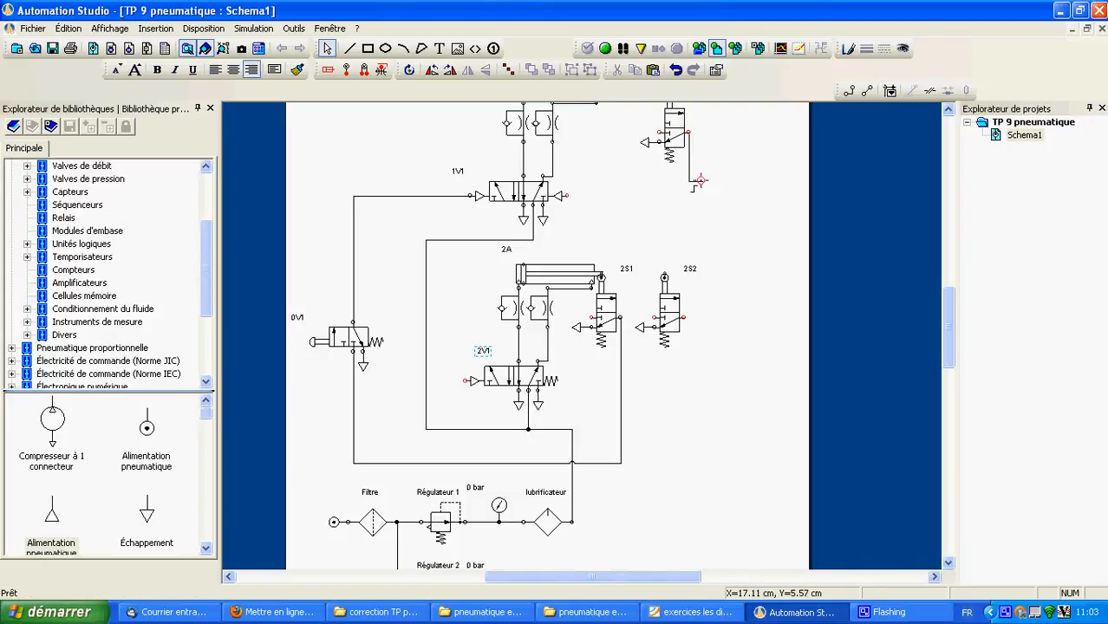
{"action": "mouse_move", "coordinate": [689, 132]}
{"action": "left_mouse_down"}
{"action": "mouse_move", "coordinate": [737, 396]}
{"action": "mouse_move", "coordinate": [716, 441]}
{"action": "mouse_move", "coordinate": [646, 425]}
{"action": "mouse_move", "coordinate": [578, 254]}
{"action": "mouse_move", "coordinate": [719, 151]}
{"action": "mouse_move", "coordinate": [776, 125]}
{"action": "mouse_move", "coordinate": [713, 371]}
{"action": "mouse_move", "coordinate": [648, 423]}
{"action": "mouse_move", "coordinate": [445, 416]}
{"action": "mouse_move", "coordinate": [447, 379]}
{"action": "mouse_move", "coordinate": [465, 382]}
{"action": "left_mouse_up"}
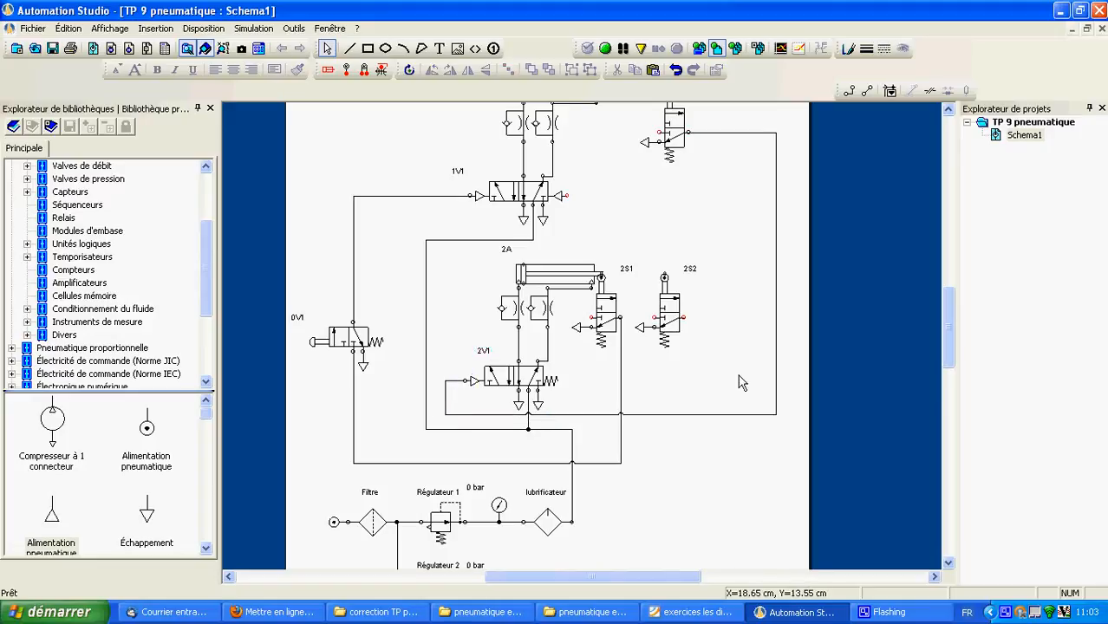
Step: Check the exercise in Foxit Reader and, back in Automation Studio, connect the output of limit valve 2S2 to the right pilot port of 1V1
{"action": "scroll", "coordinate": [742, 382], "scroll_direction": "up", "scroll_amount": 1}
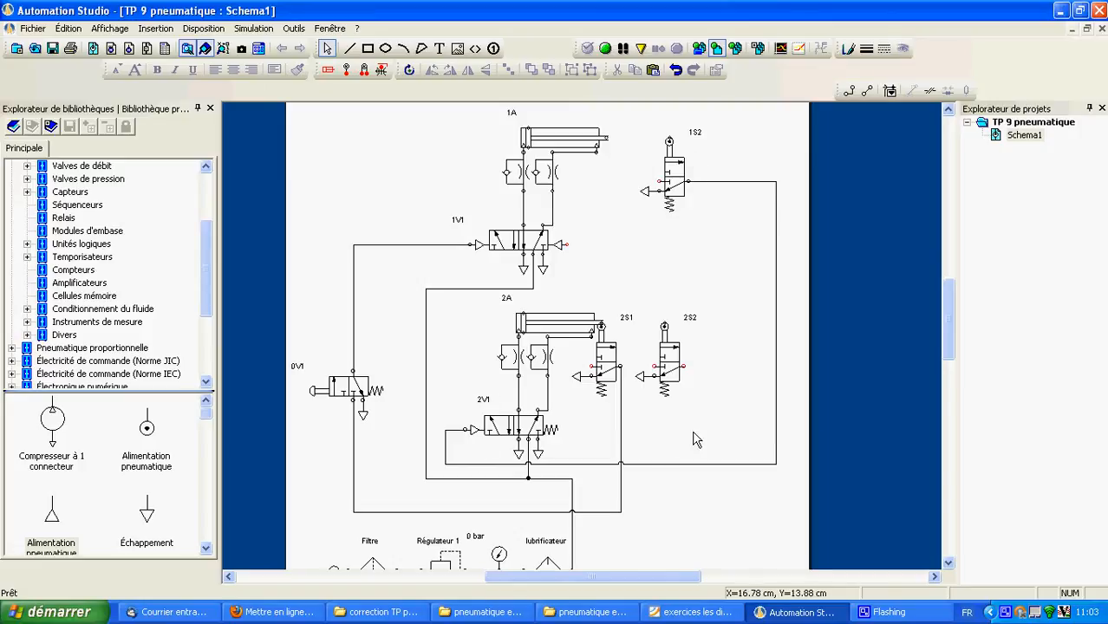
{"action": "left_click", "coordinate": [694, 612]}
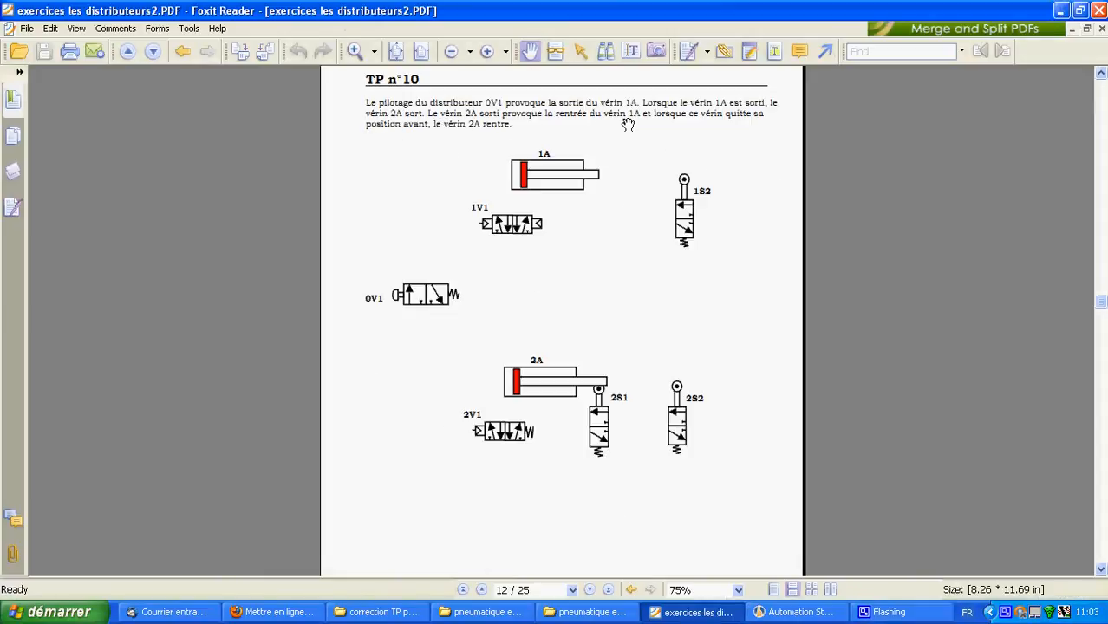
{"action": "left_click", "coordinate": [694, 612]}
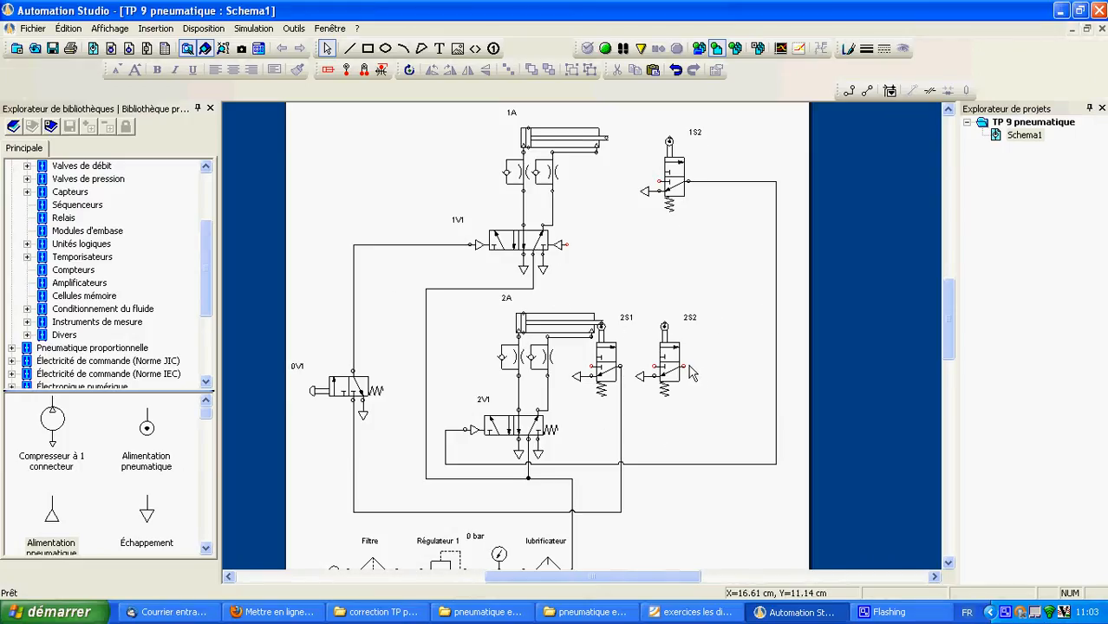
{"action": "mouse_move", "coordinate": [684, 366]}
{"action": "left_mouse_down"}
{"action": "mouse_move", "coordinate": [709, 357]}
{"action": "mouse_move", "coordinate": [710, 241]}
{"action": "mouse_move", "coordinate": [565, 246]}
{"action": "left_mouse_up"}
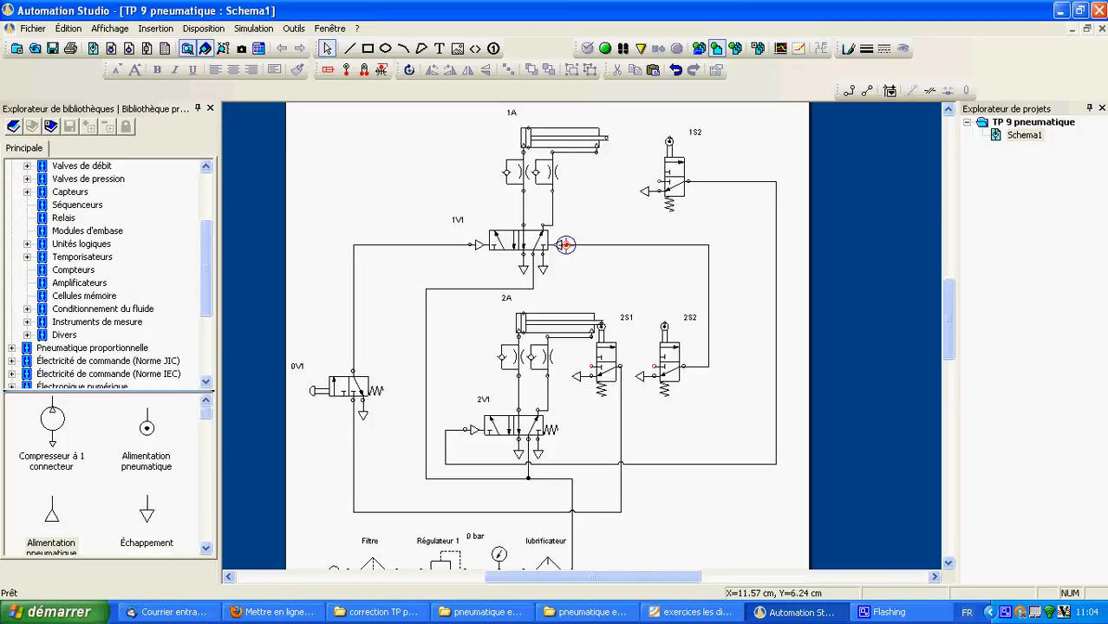
Step: Review the circuit's pilot lines and the supply ports of limit valves 1S2, 2S1 and 2S2
{"action": "scroll", "coordinate": [636, 299], "scroll_direction": "up", "scroll_amount": 1}
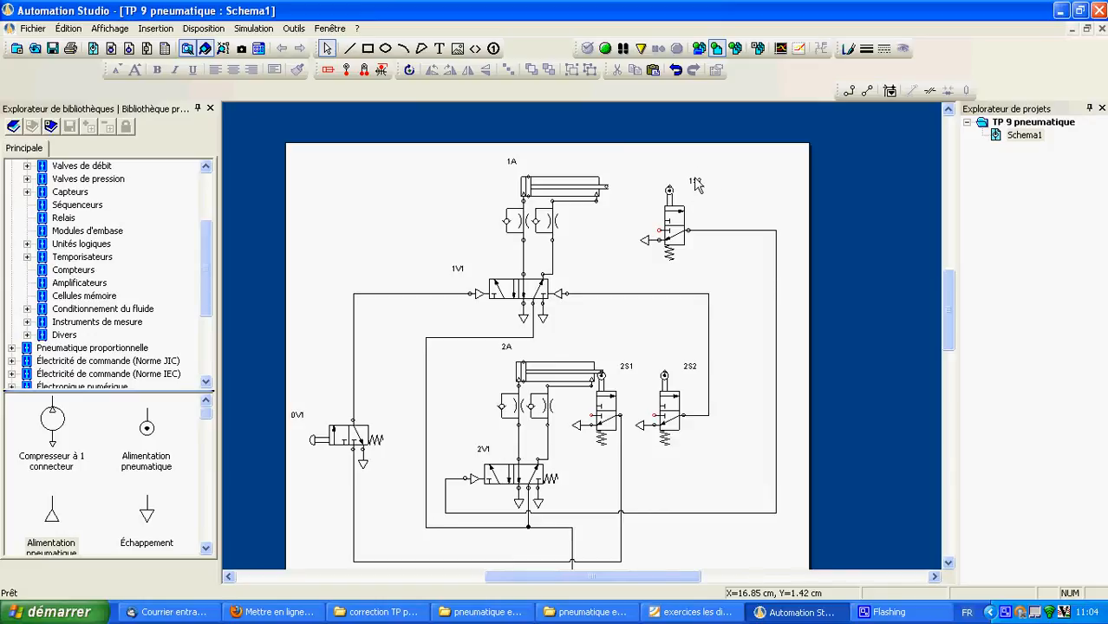
{"action": "left_click", "coordinate": [464, 477]}
{"action": "scroll", "coordinate": [594, 371], "scroll_direction": "down", "scroll_amount": 2}
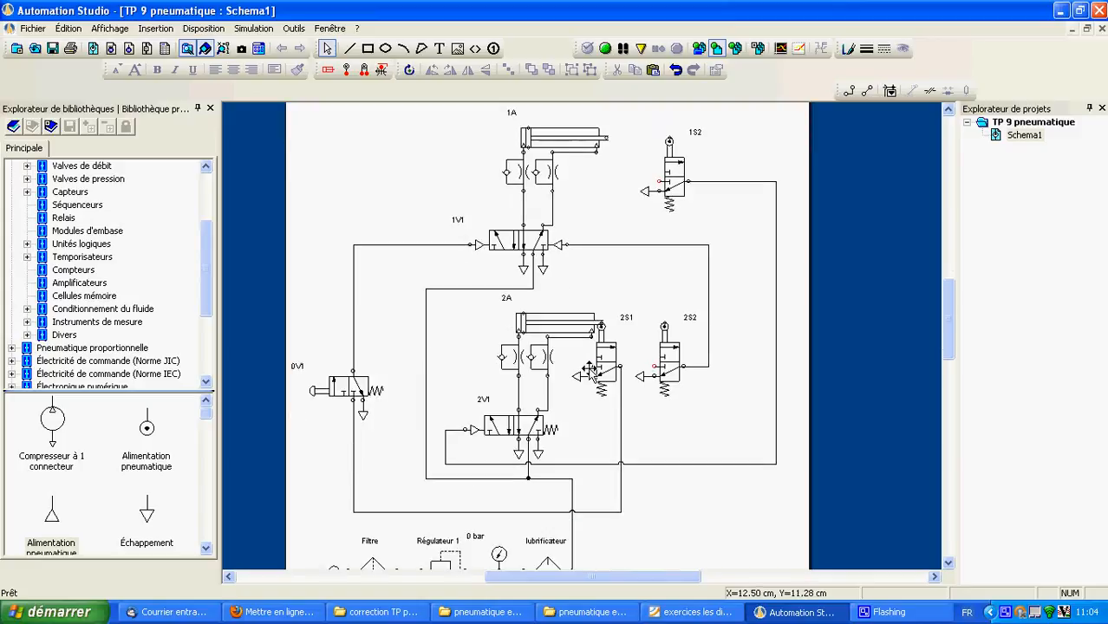
{"action": "scroll", "coordinate": [588, 396], "scroll_direction": "down", "scroll_amount": 2}
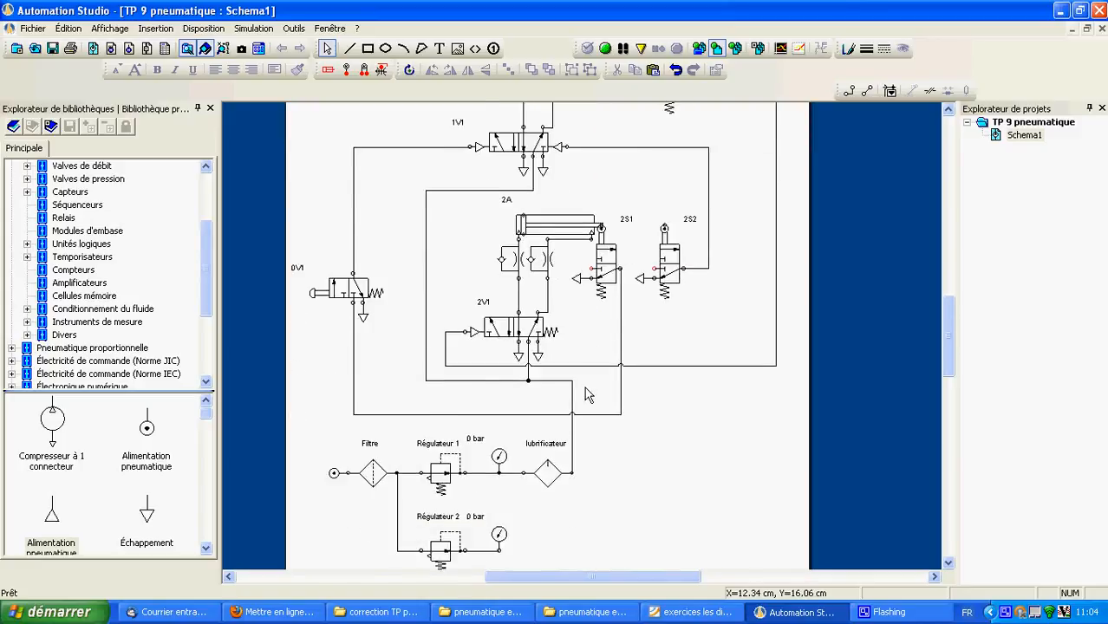
{"action": "scroll", "coordinate": [642, 217], "scroll_direction": "up", "scroll_amount": 3}
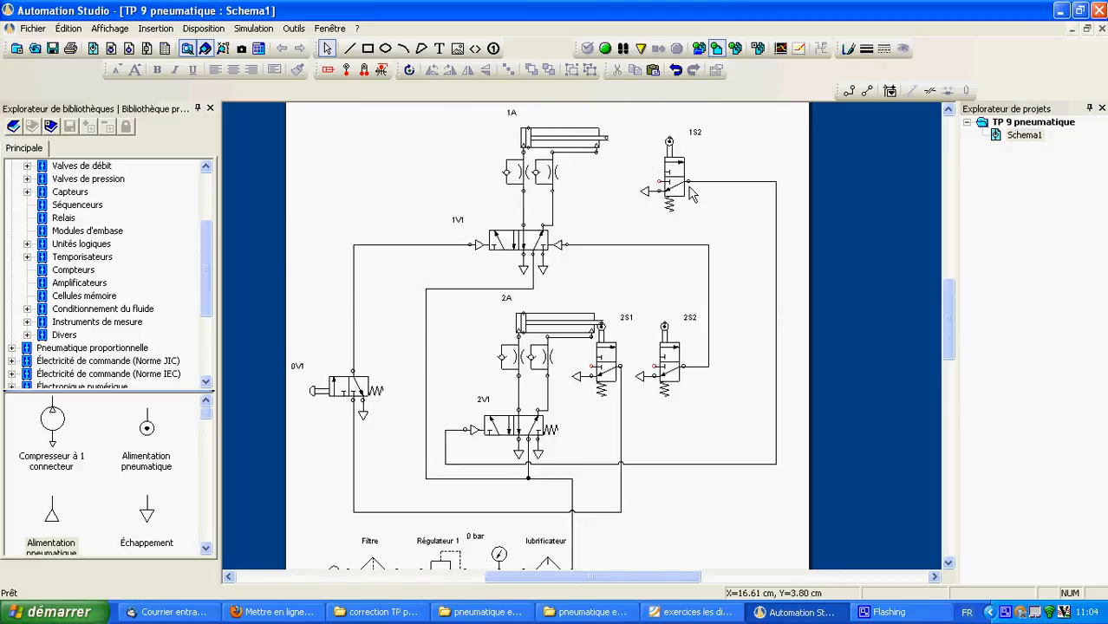
{"action": "scroll", "coordinate": [665, 241], "scroll_direction": "down", "scroll_amount": 1}
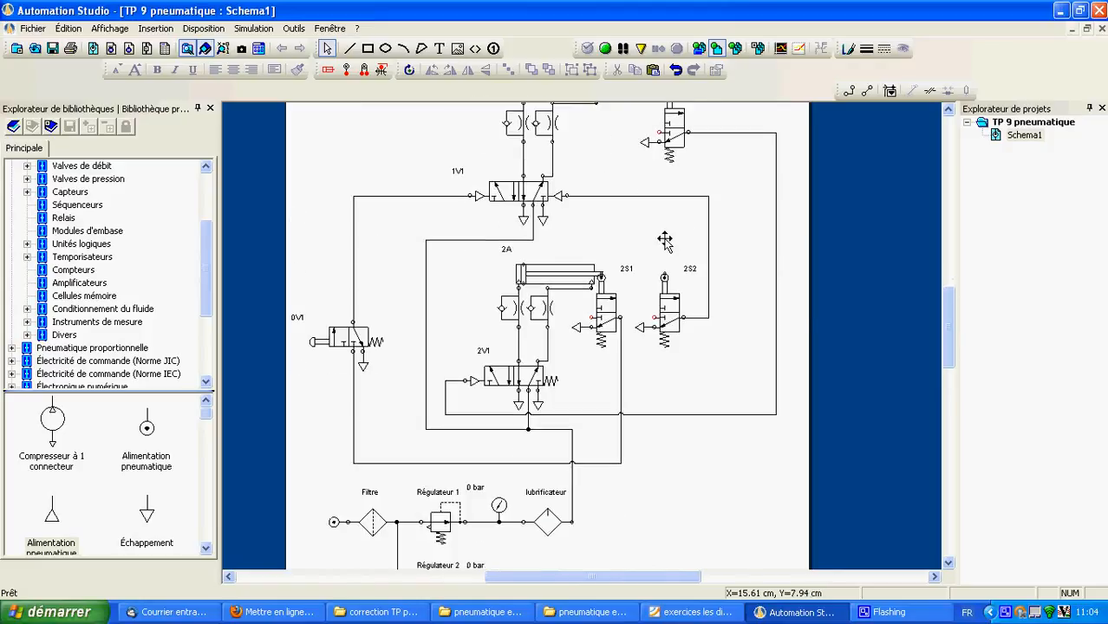
{"action": "scroll", "coordinate": [665, 241], "scroll_direction": "down", "scroll_amount": 2}
{"action": "scroll", "coordinate": [642, 338], "scroll_direction": "up", "scroll_amount": 3}
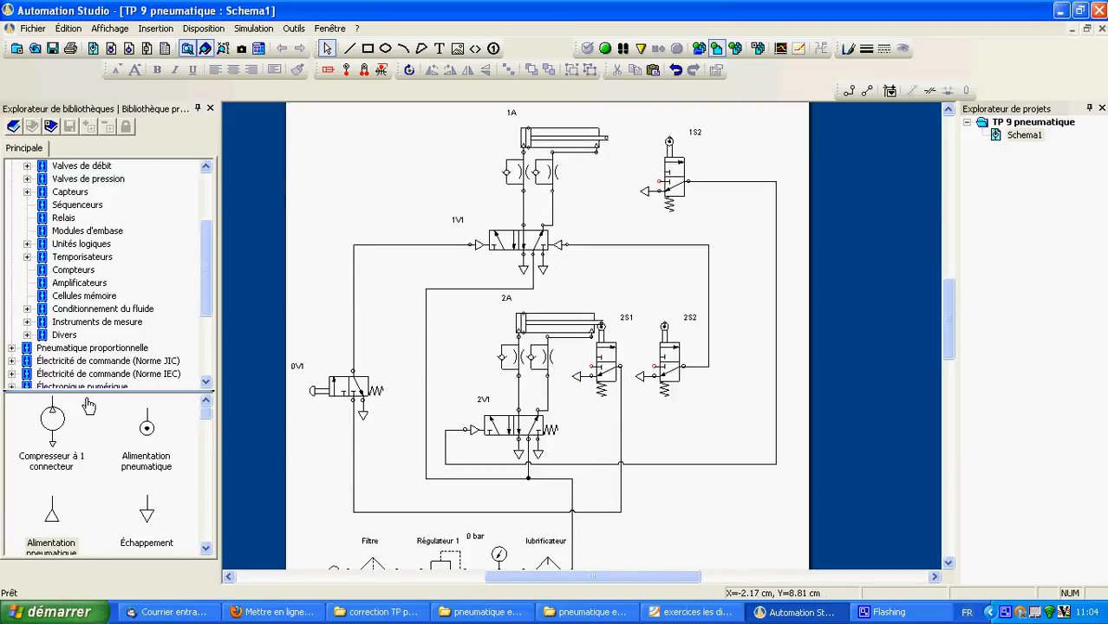
Step: Attach an Alimentation pneumatique source to the supply ports of limit valves 2S1, 1S2 and 2S2
{"action": "left_click_drag", "start_coordinate": [59, 515], "coordinate": [587, 372]}
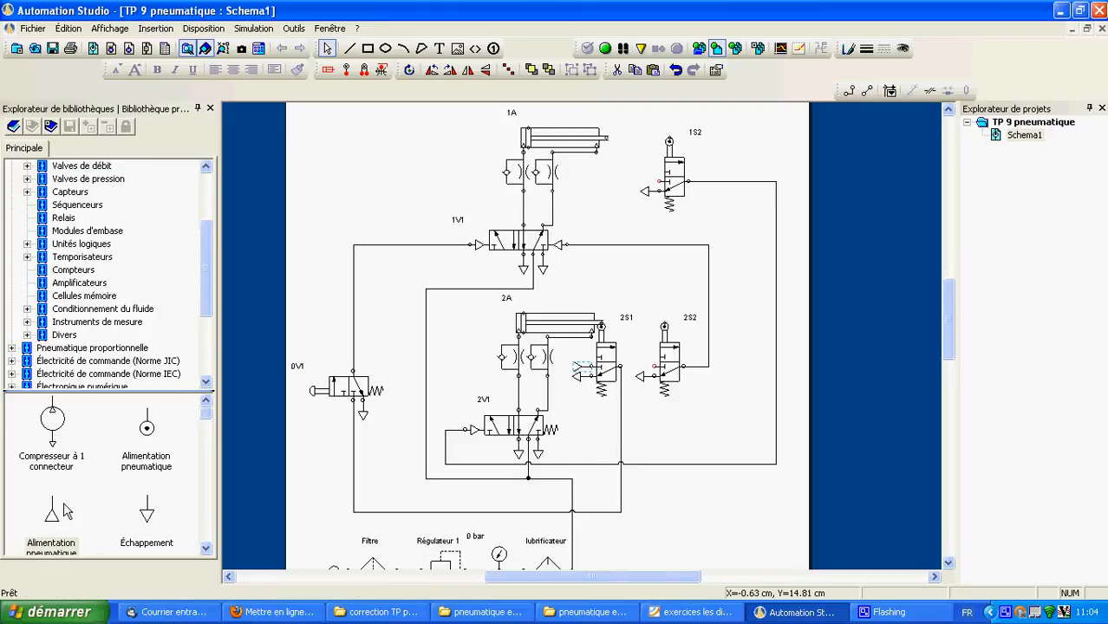
{"action": "left_click_drag", "start_coordinate": [53, 517], "coordinate": [649, 186]}
{"action": "left_click_drag", "start_coordinate": [52, 517], "coordinate": [643, 374]}
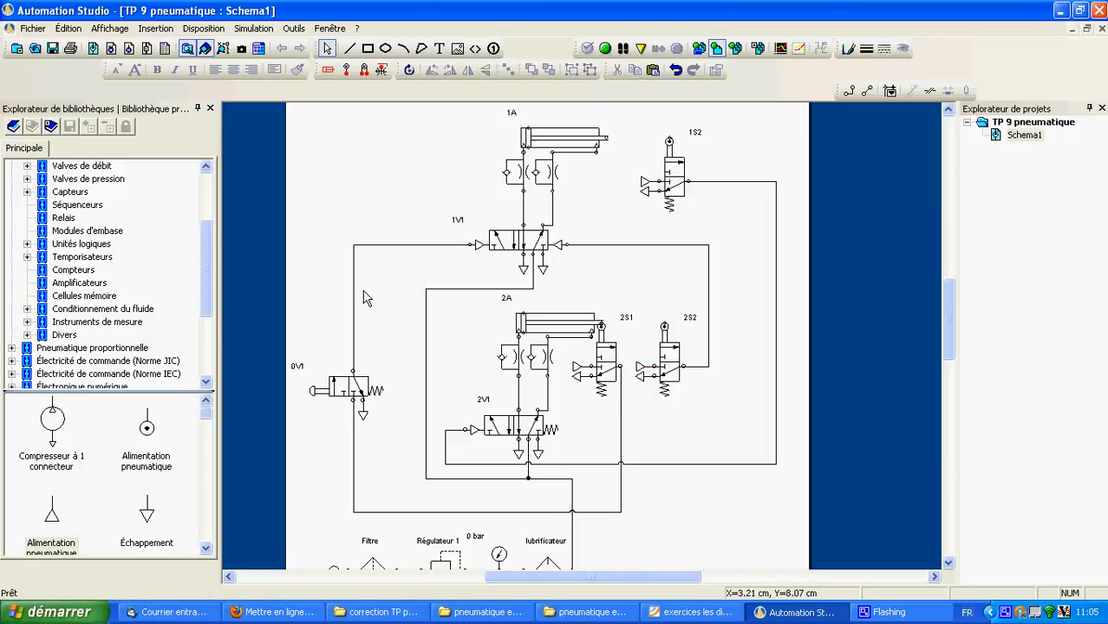
Step: Simulate the circuit, actuate pushbutton valve 0V1 to test the cylinder cycle, and stop the simulation
{"action": "left_click", "coordinate": [605, 49]}
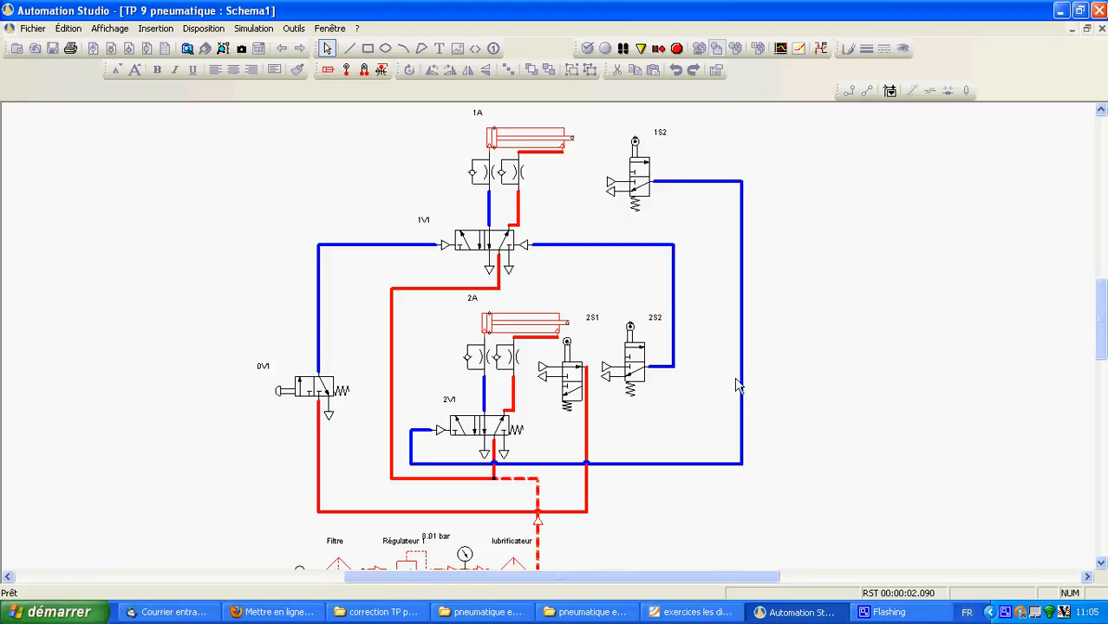
{"action": "left_click", "coordinate": [281, 396]}
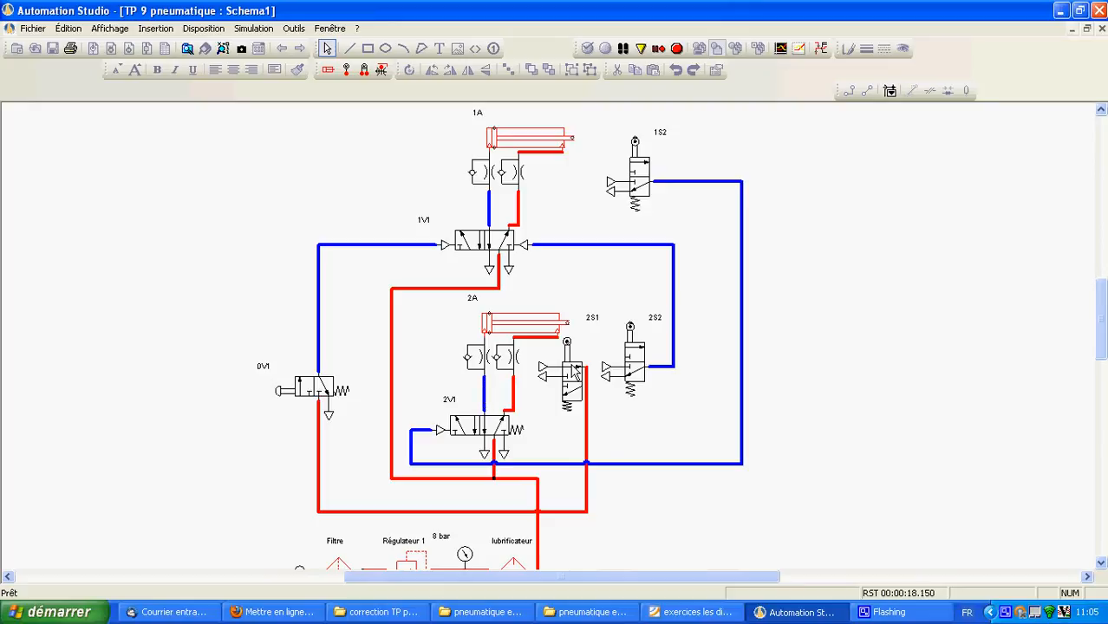
{"action": "left_click", "coordinate": [281, 393]}
{"action": "left_click", "coordinate": [676, 48]}
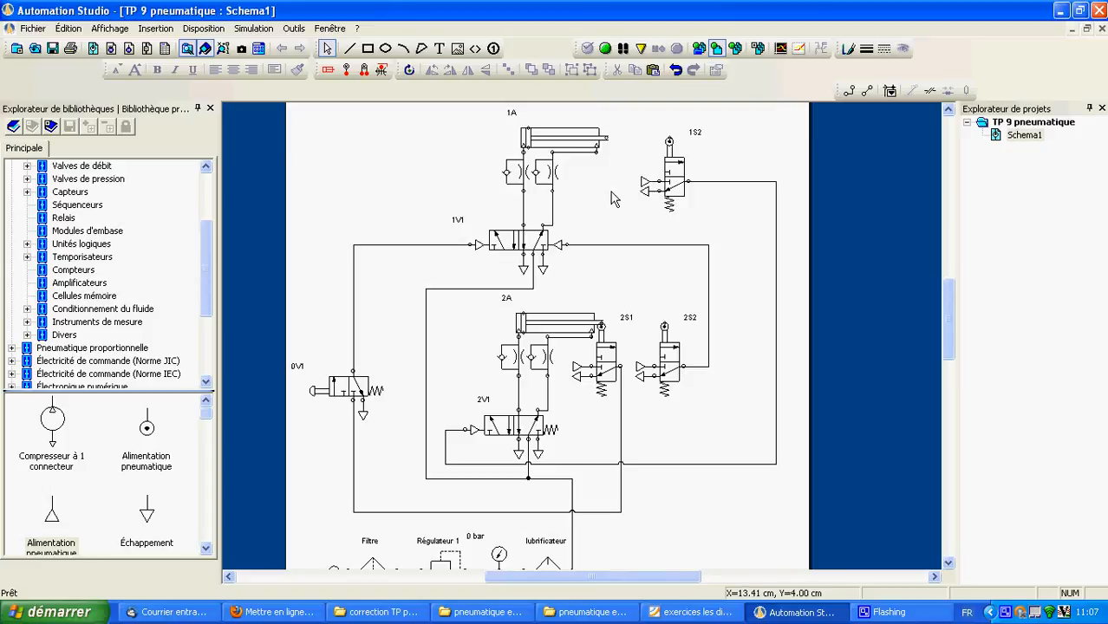
Step: Change the displayed comment of the 1S2 limit valve to 1S1 in its component properties
{"action": "double_click", "coordinate": [674, 176]}
{"action": "left_click", "coordinate": [345, 318]}
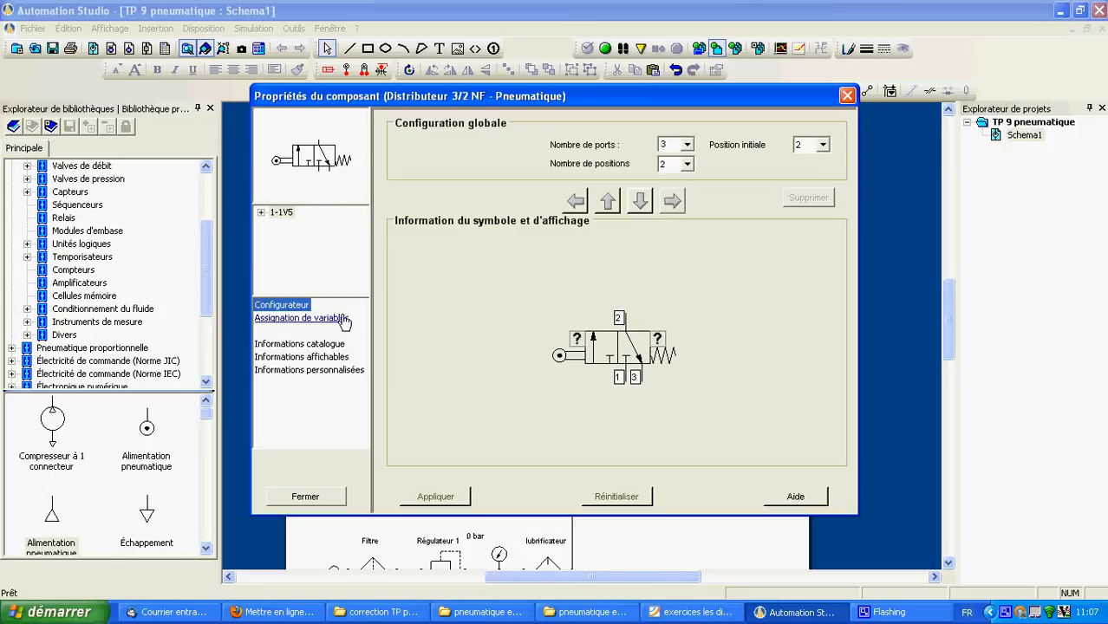
{"action": "left_click", "coordinate": [335, 357]}
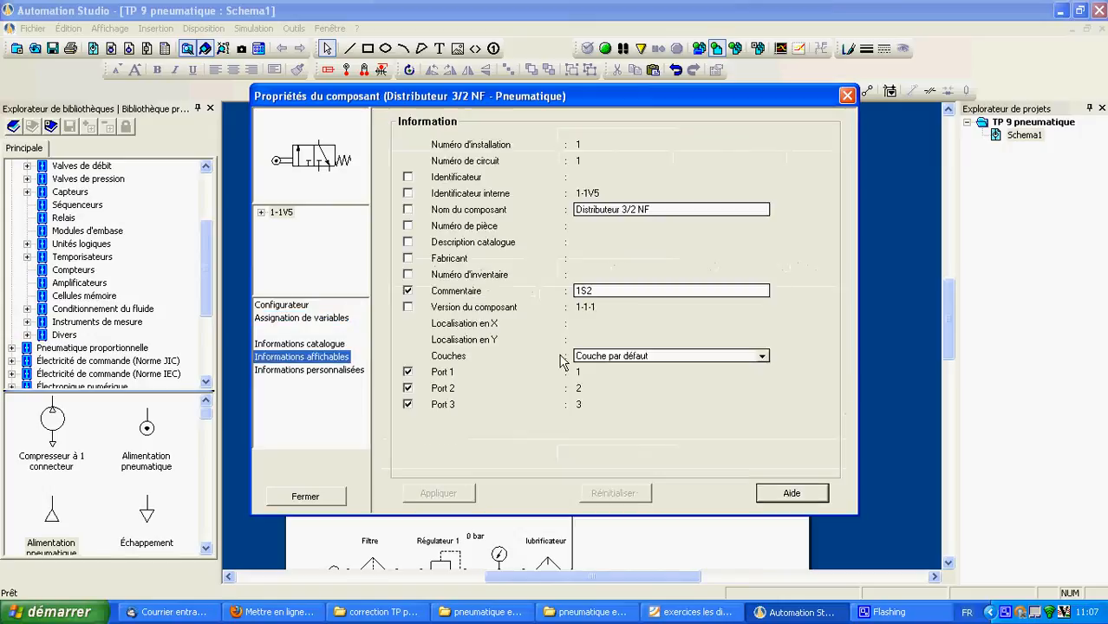
{"action": "left_click", "coordinate": [595, 291]}
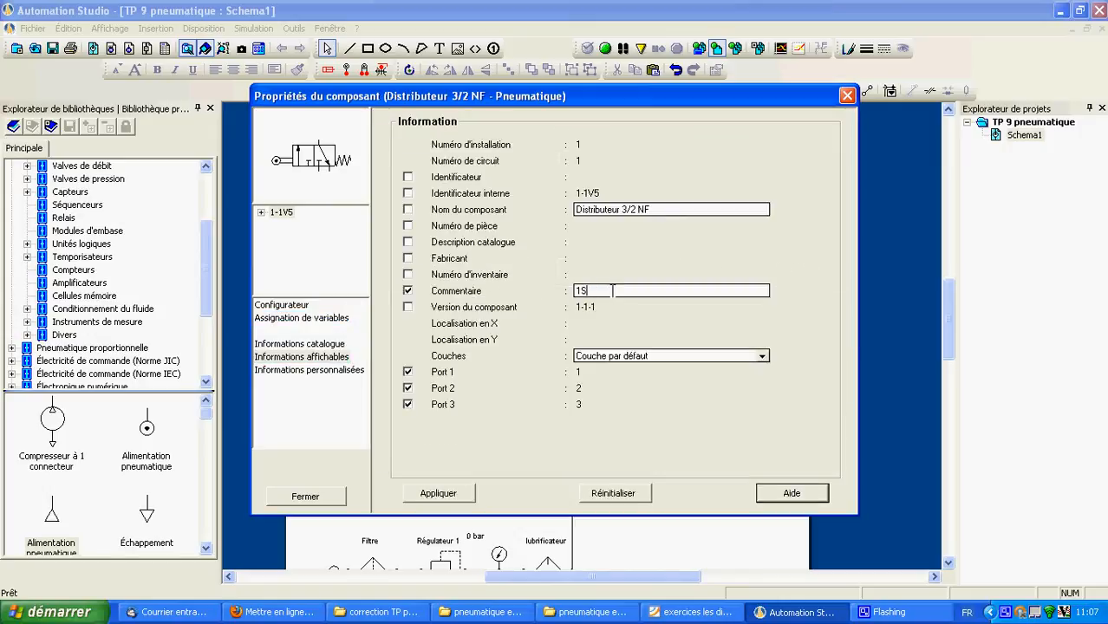
{"action": "left_click", "coordinate": [444, 493]}
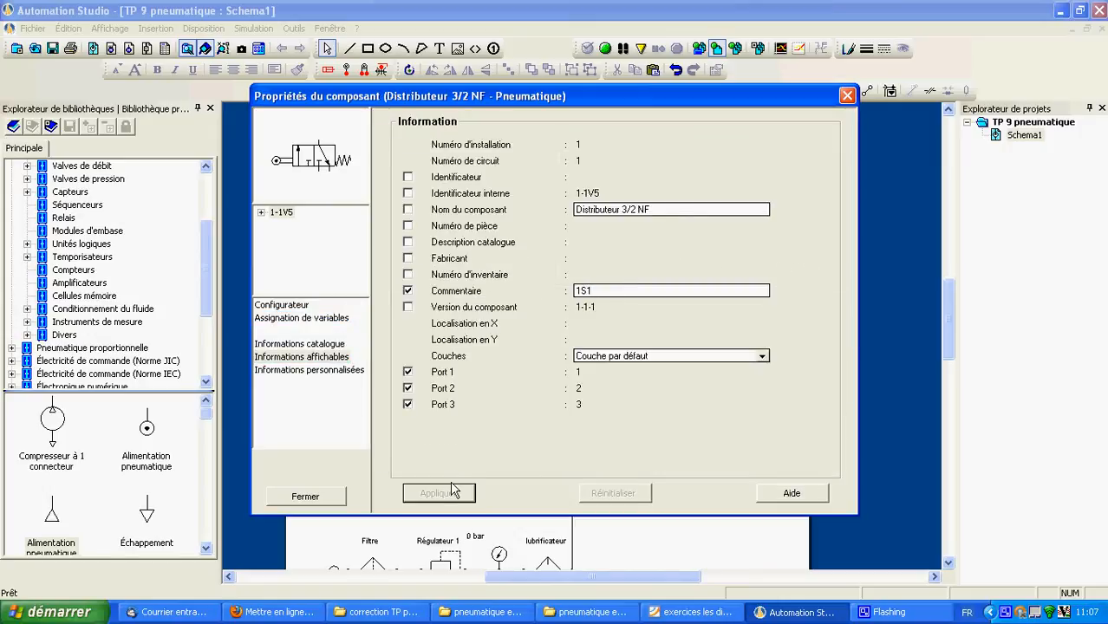
{"action": "left_click", "coordinate": [298, 501]}
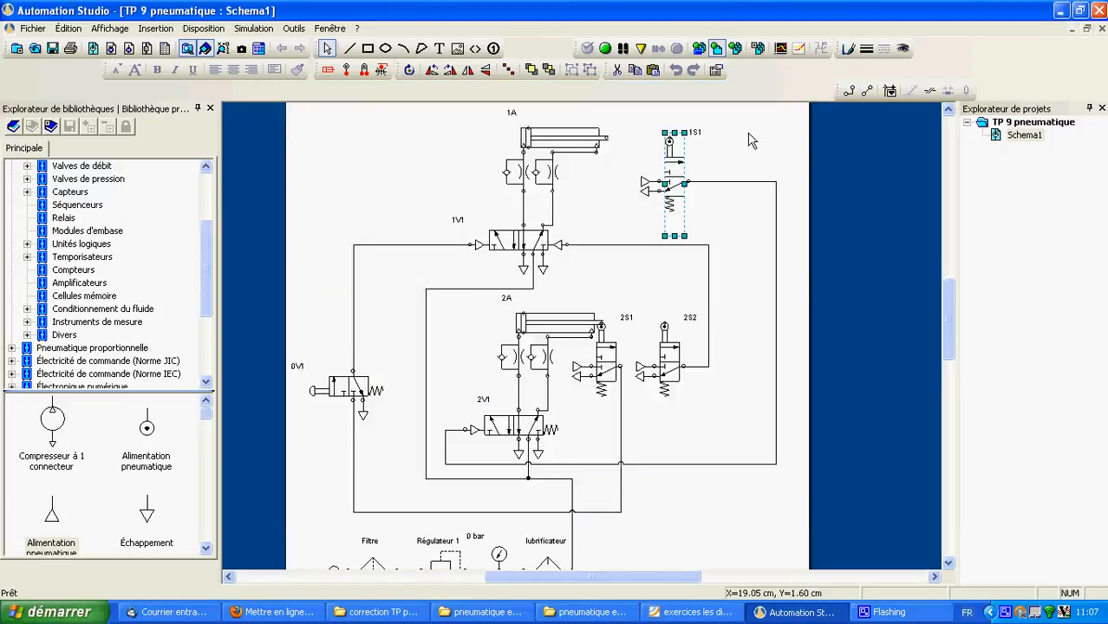
{"action": "left_click", "coordinate": [751, 140]}
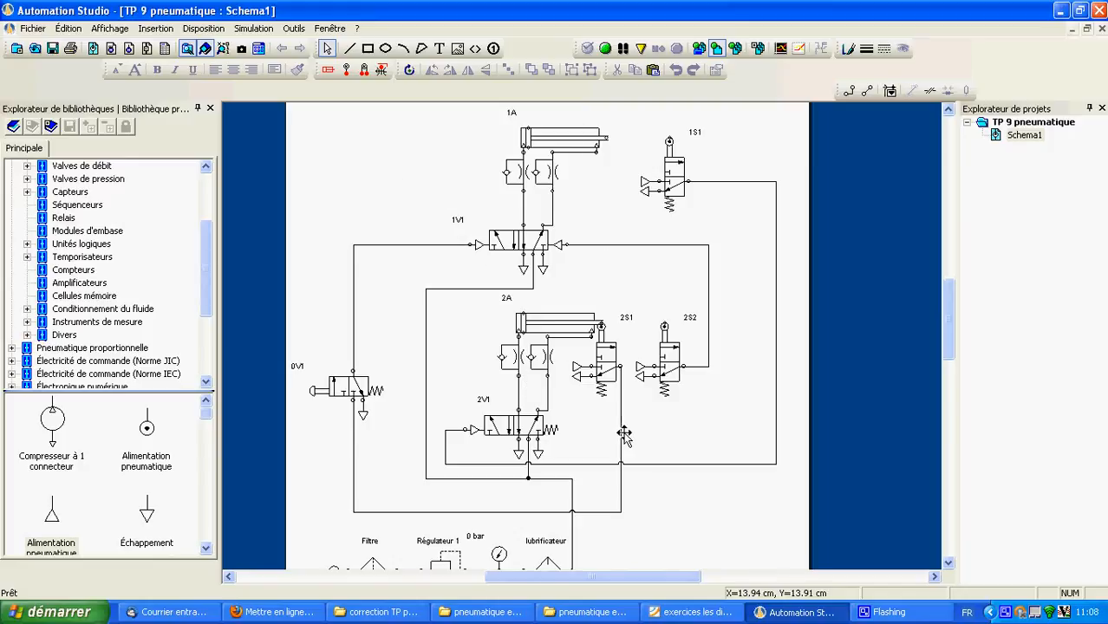
{"action": "left_click", "coordinate": [902, 613]}
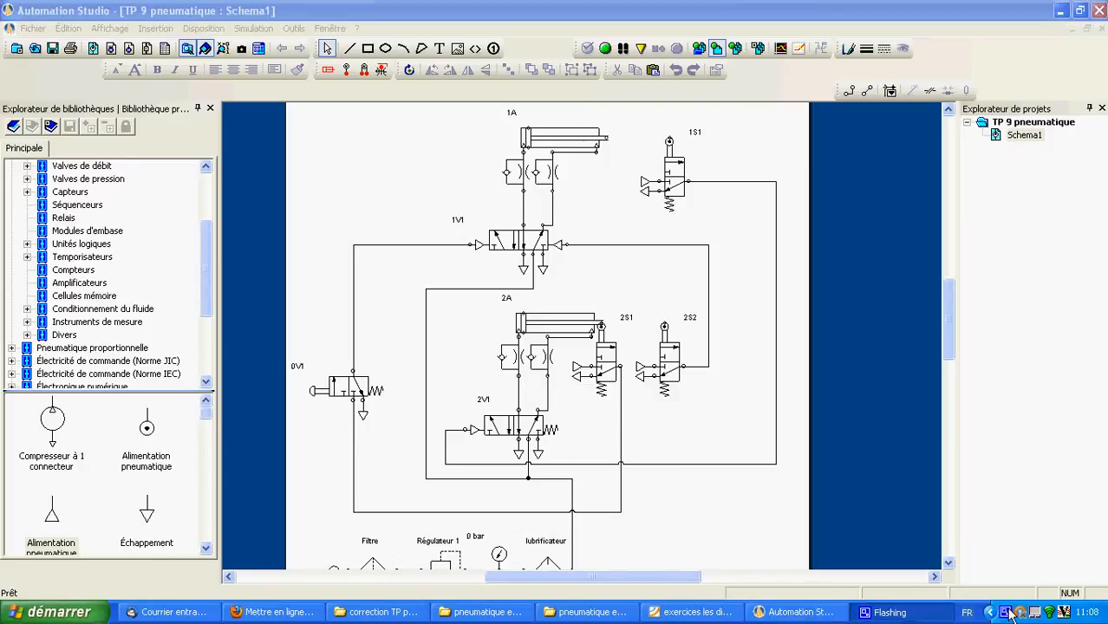